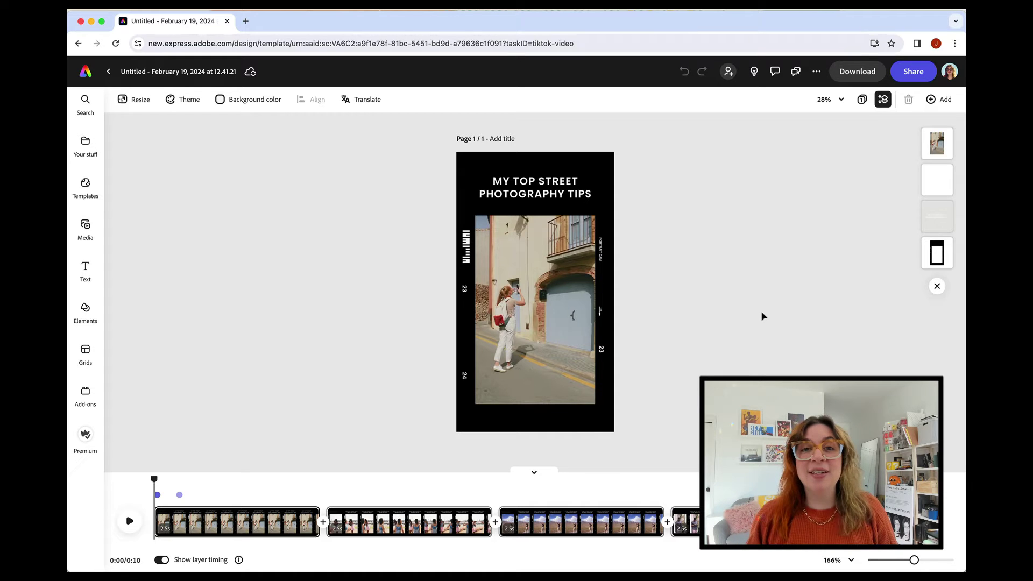
Open the Add-ons browser and browse the Discover list from Contrast Checker to Simple Chart.
click(85, 393)
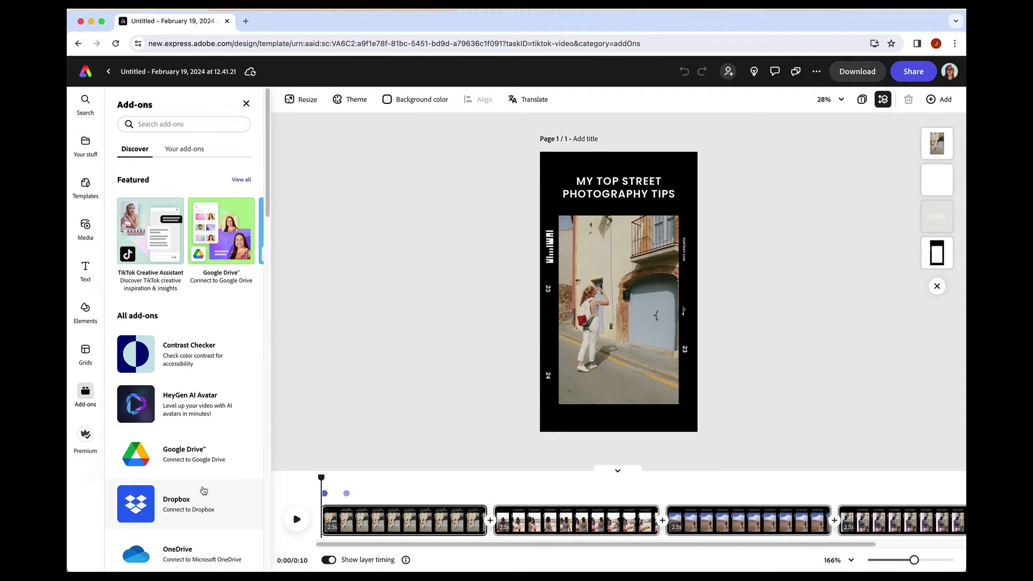
scroll(202, 486, down, 3)
scroll(199, 486, down, 4)
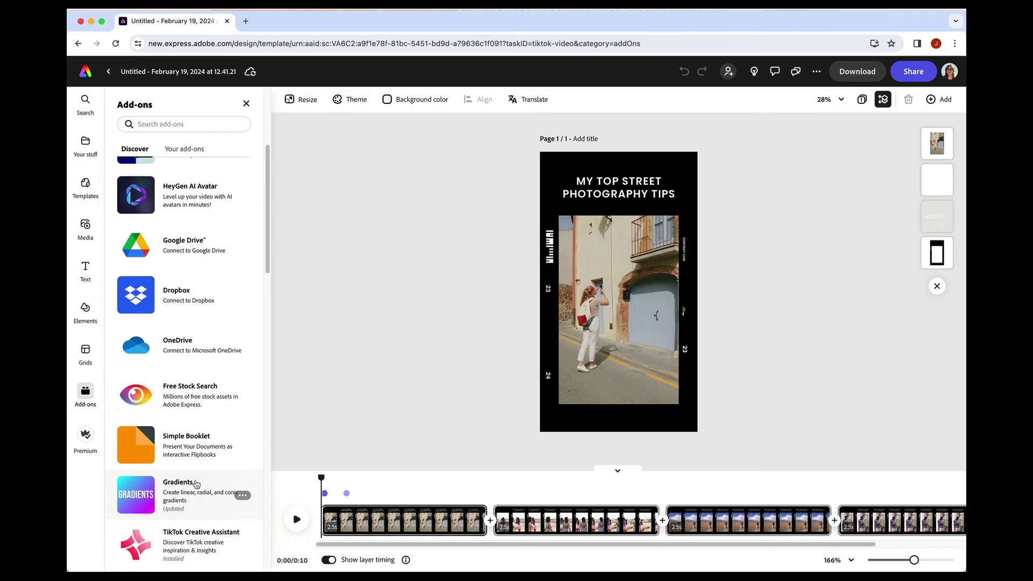
scroll(192, 483, down, 4)
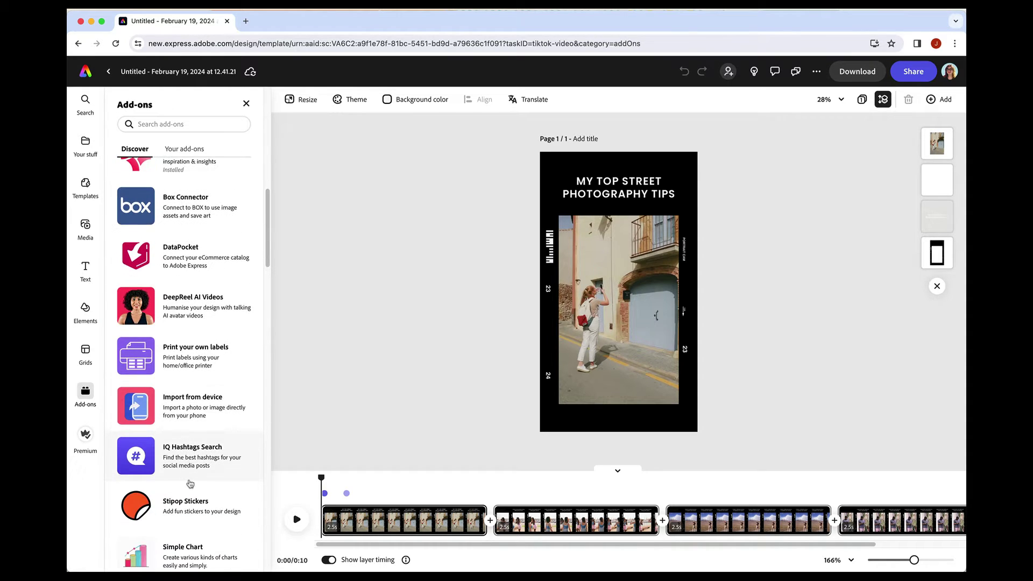
scroll(189, 474, down, 2)
scroll(190, 467, up, 10)
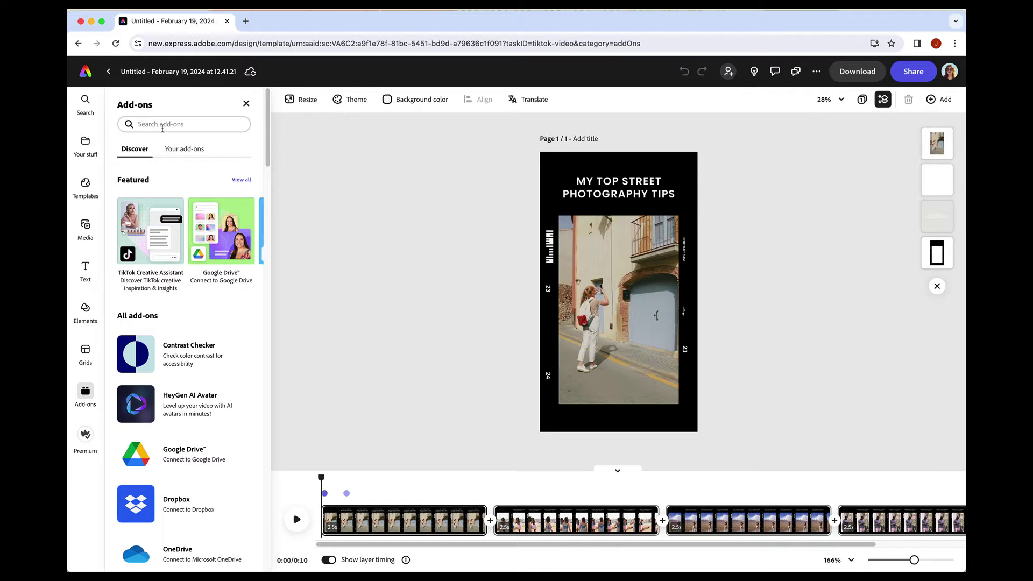
Launch the installed TikTok Creative Assistant from Your add-ons and close the Add-ons panel.
click(182, 150)
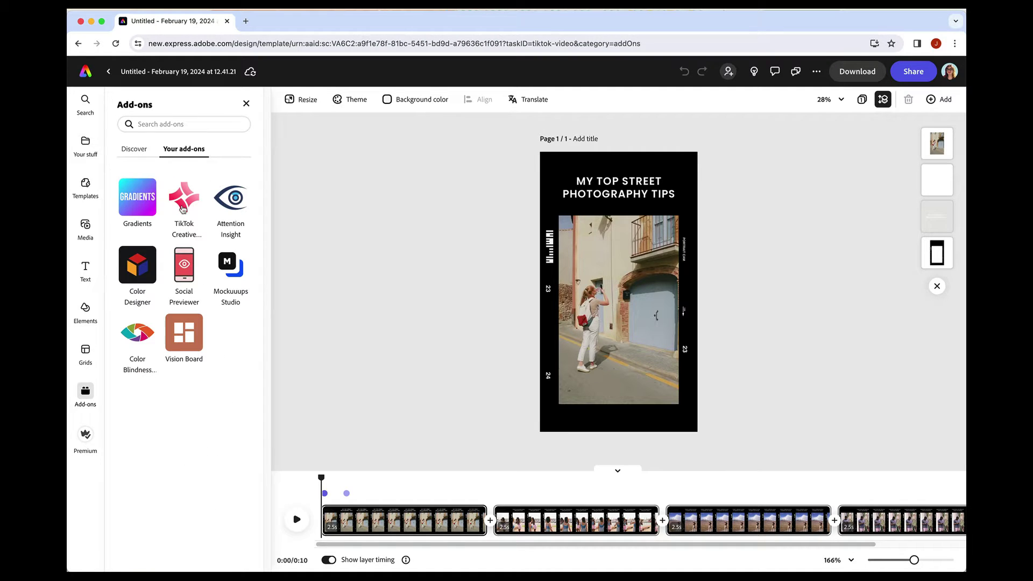
mouse_move(185, 205)
click(186, 206)
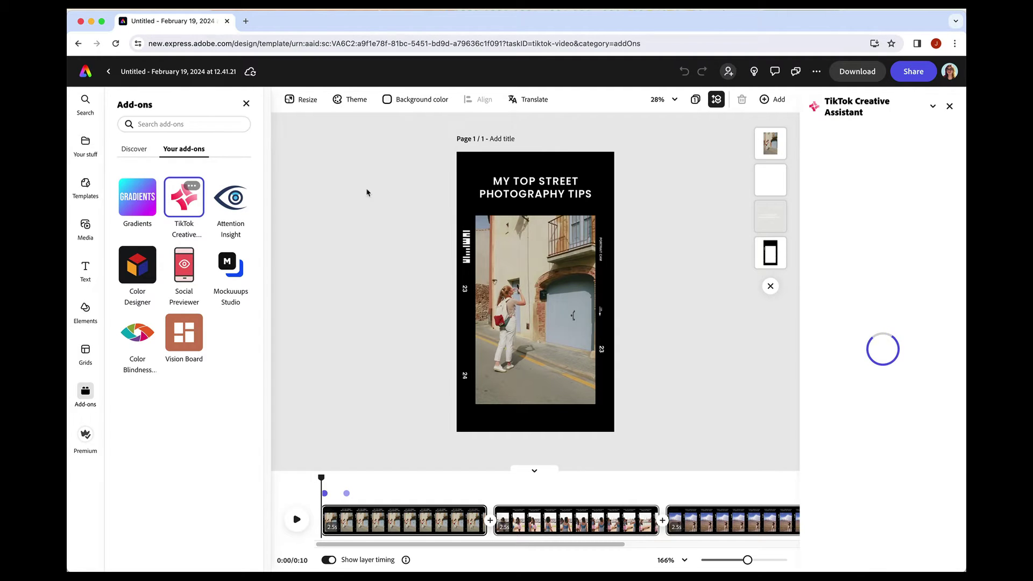
click(246, 104)
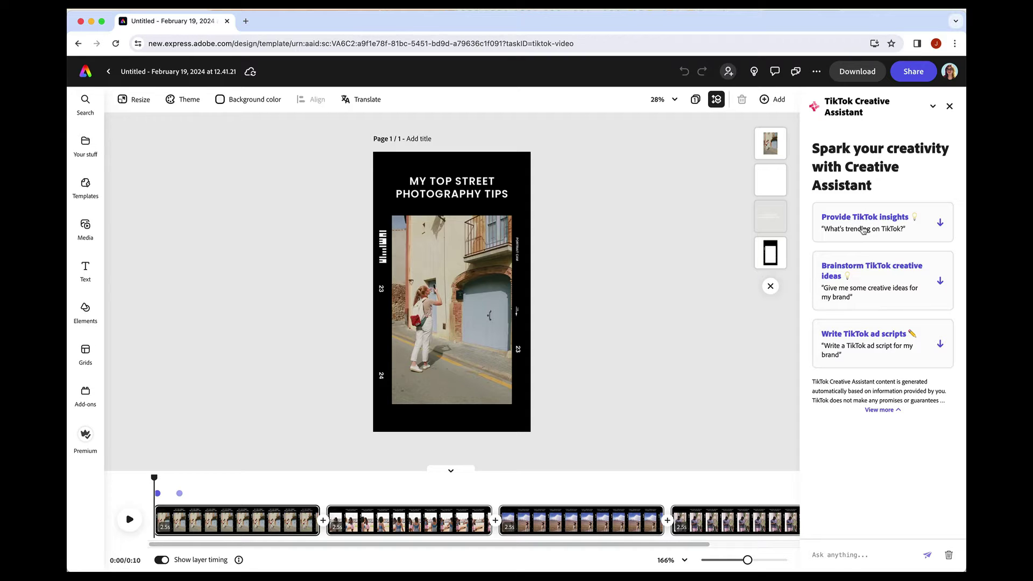
Ask the assistant what's trending on TikTok and page through the top 10 hashtags.
click(886, 226)
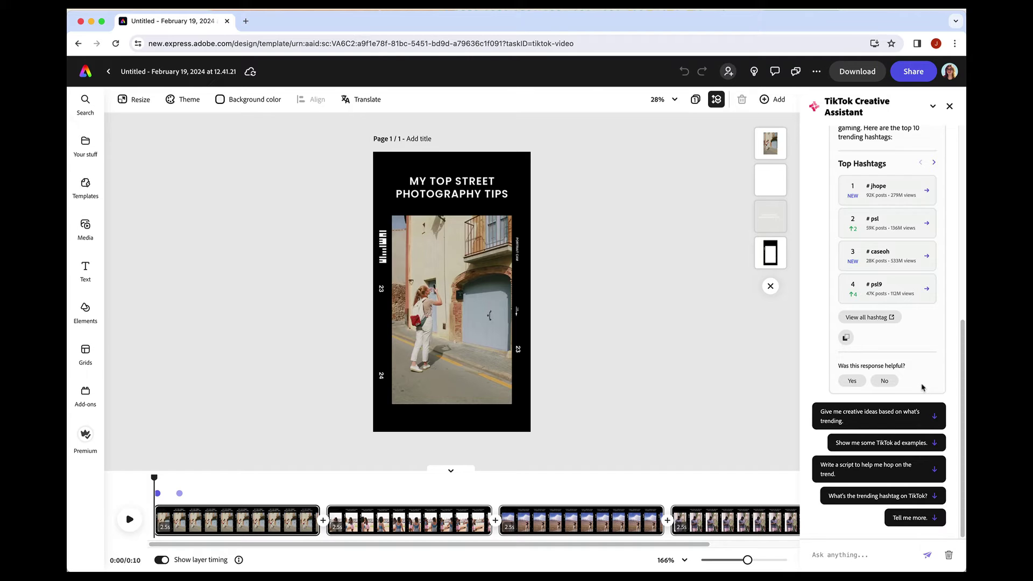
scroll(921, 386, up, 3)
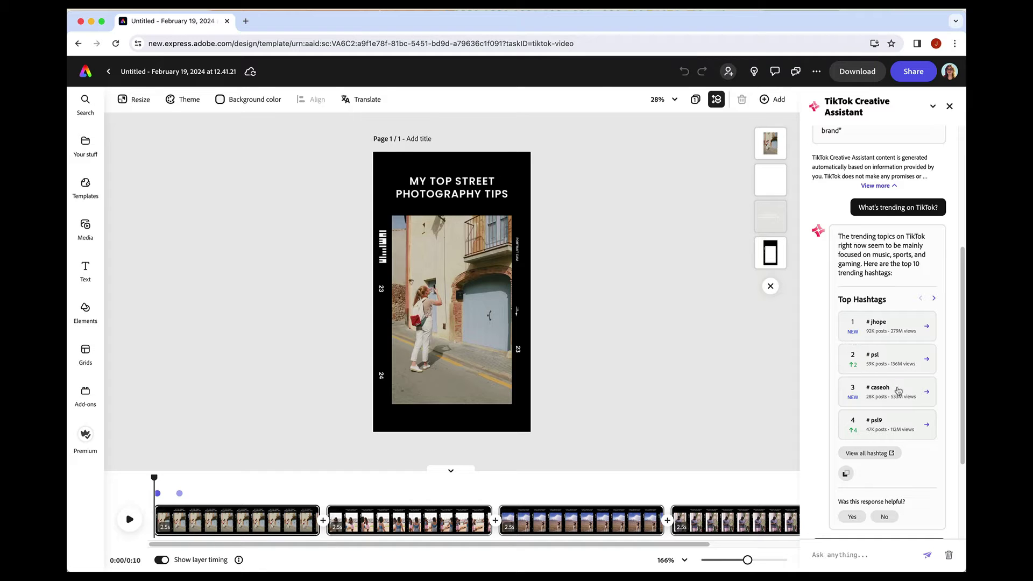
scroll(914, 417, down, 1)
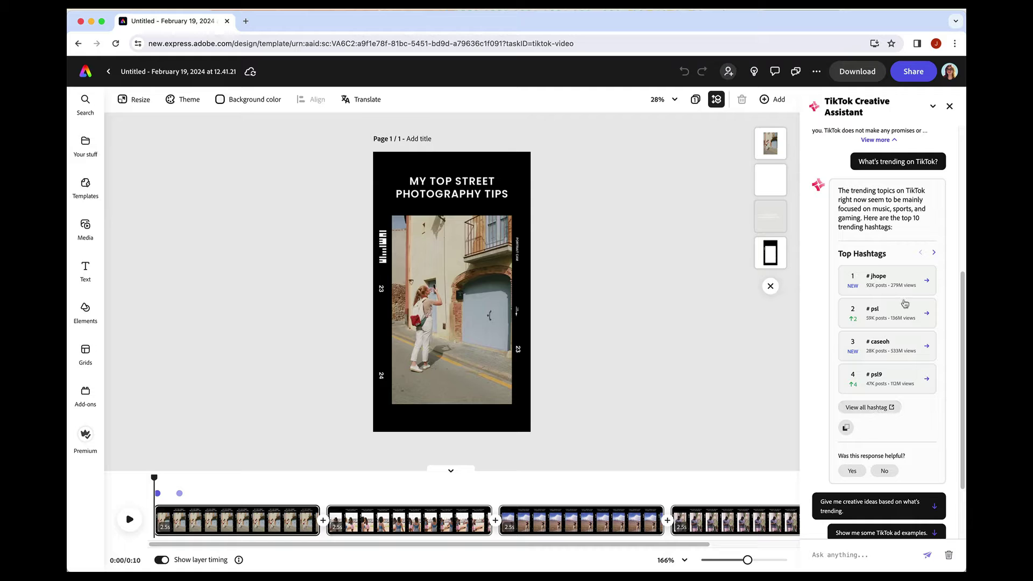
click(934, 253)
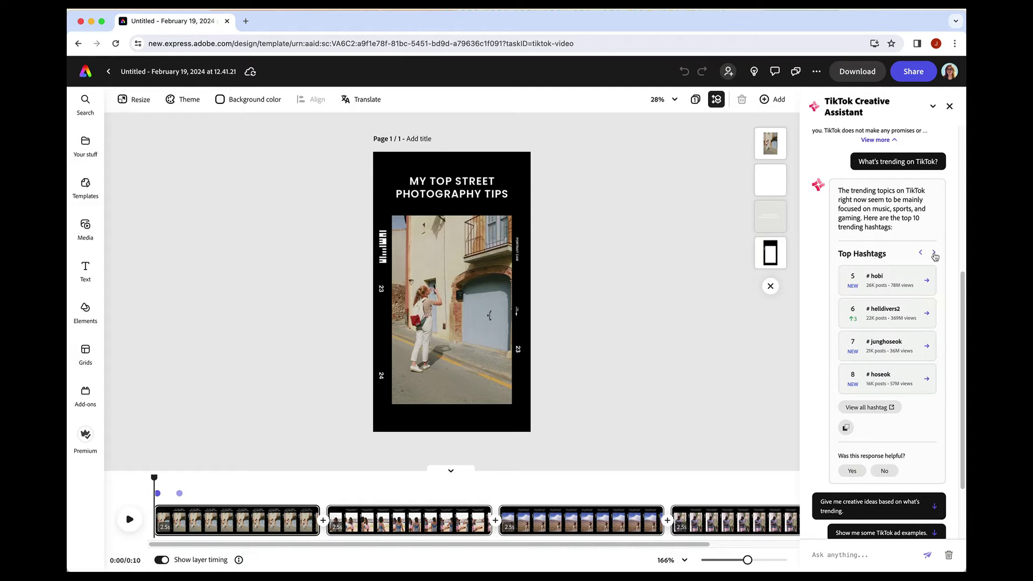
click(935, 255)
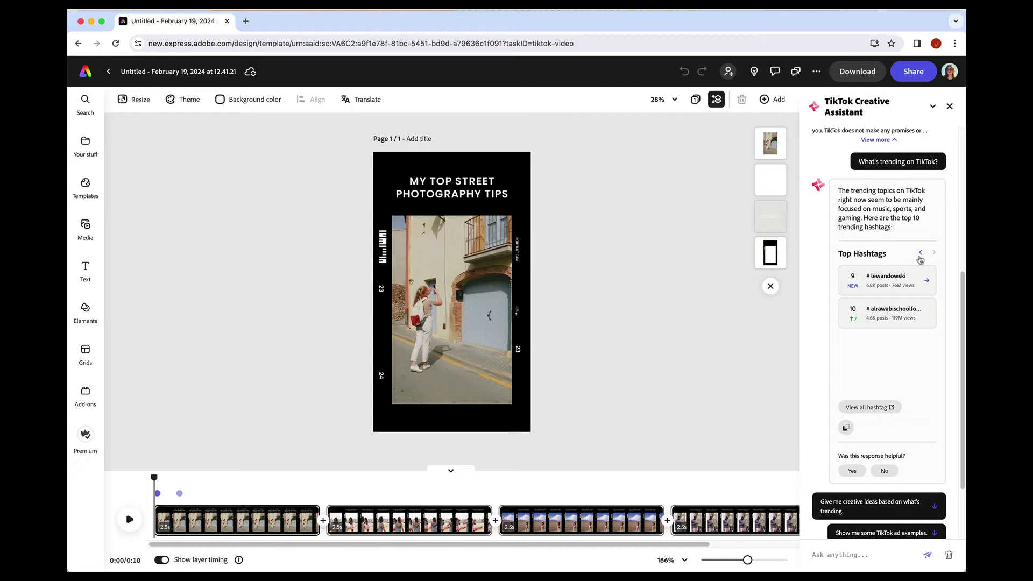
click(919, 254)
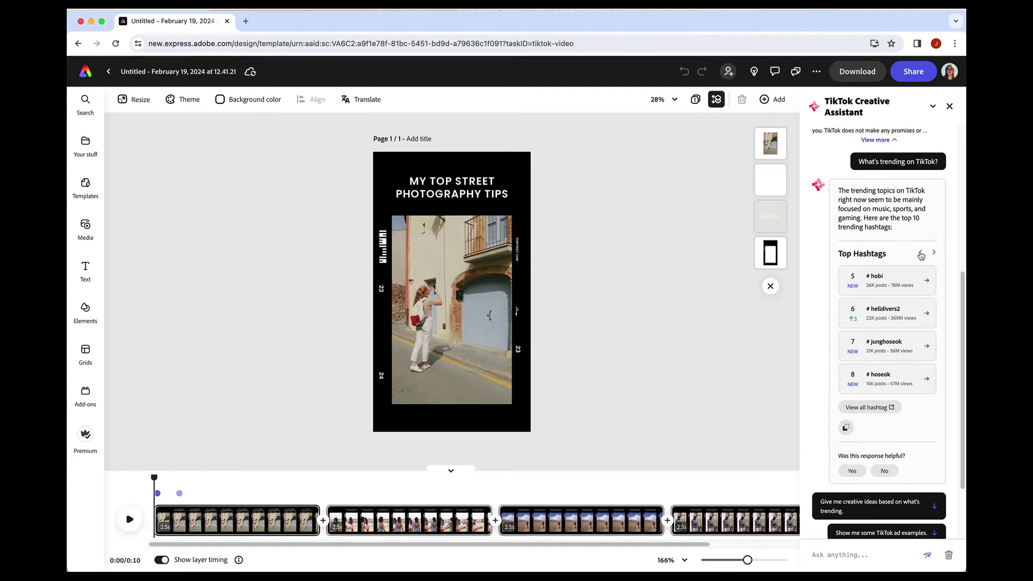
Return to hashtags 1–4 and review #jhope's insights, audience age and regional popularity.
click(920, 254)
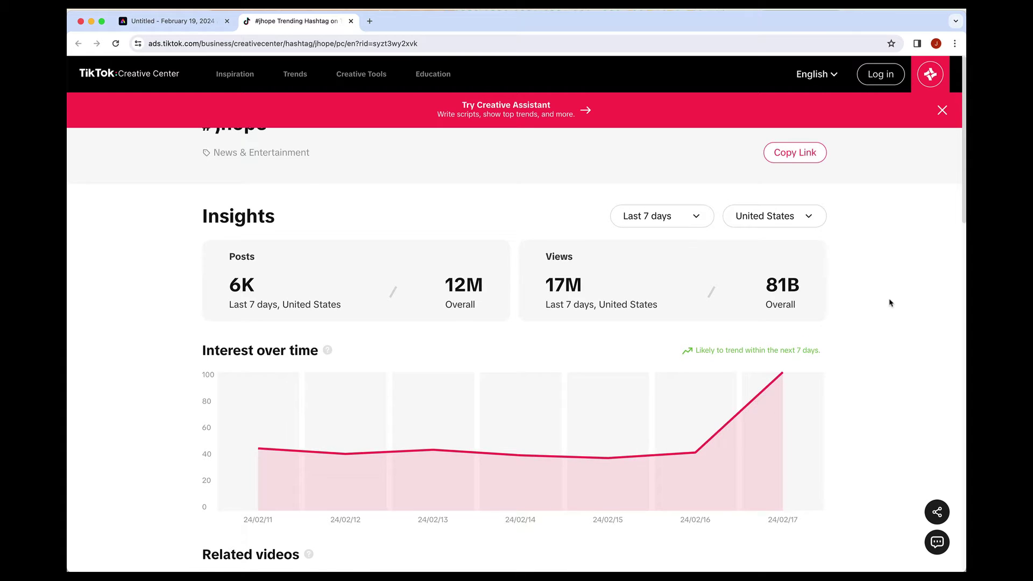
scroll(889, 301, down, 3)
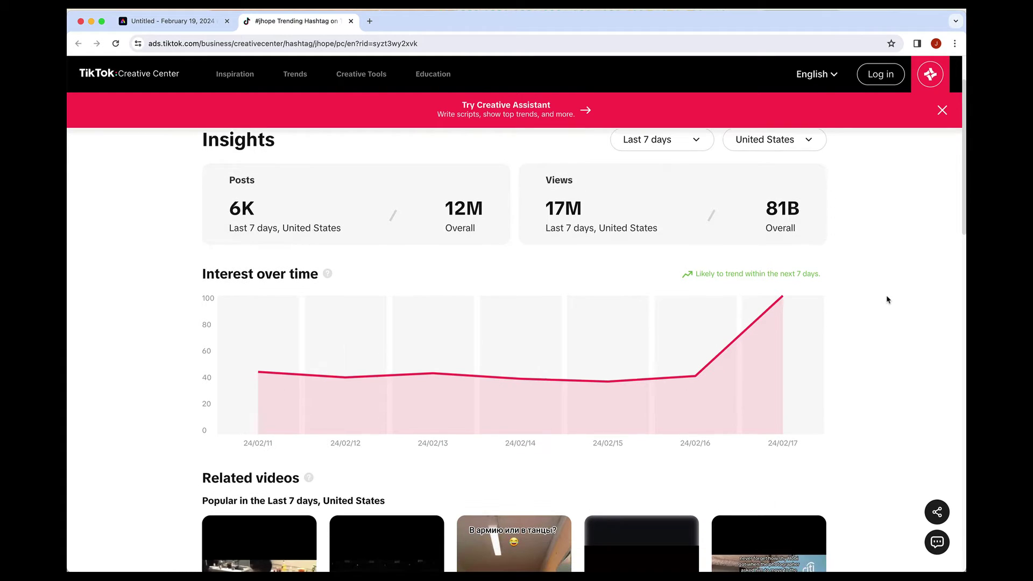
scroll(887, 300, down, 3)
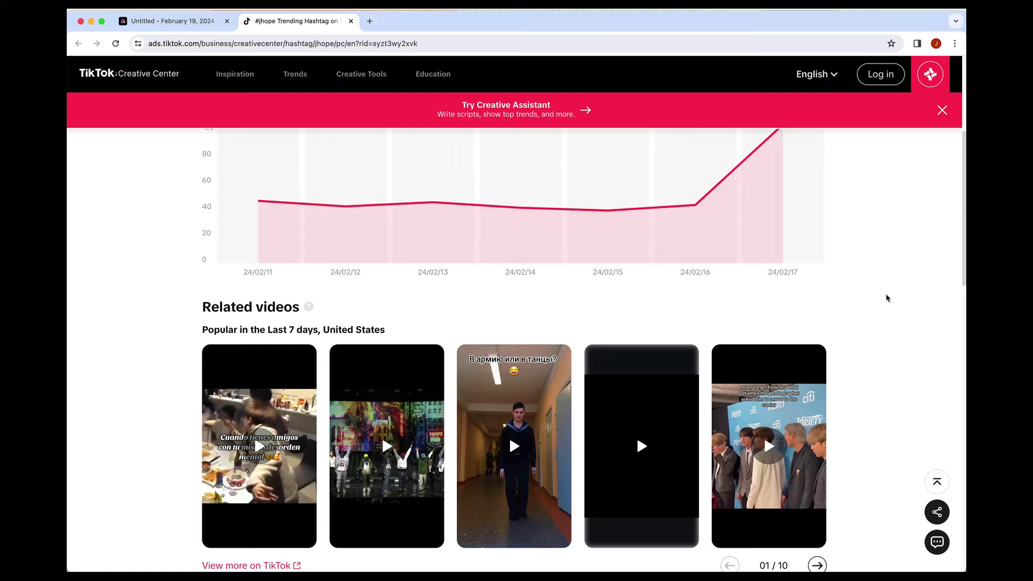
scroll(887, 298, down, 8)
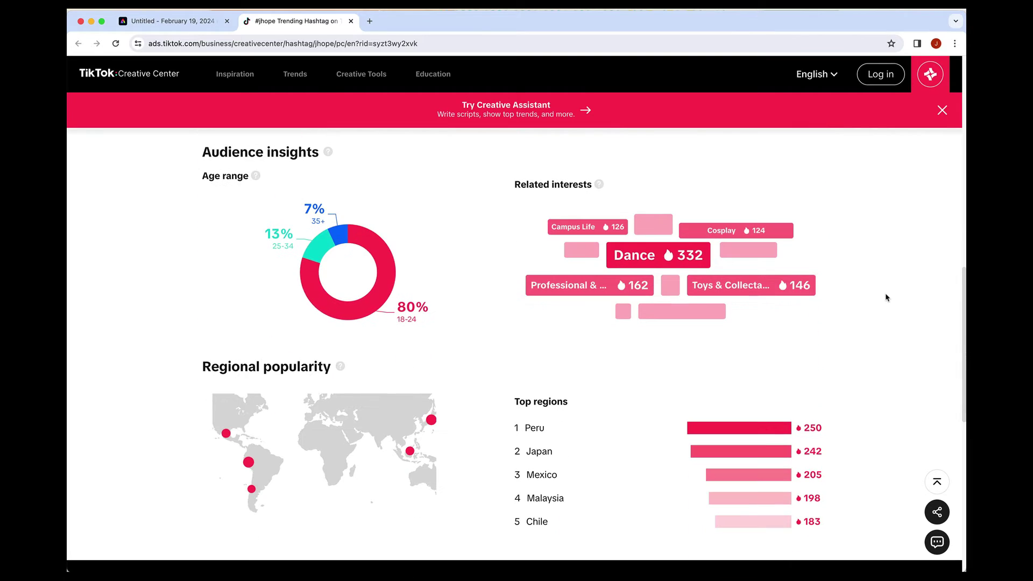
scroll(882, 295, down, 5)
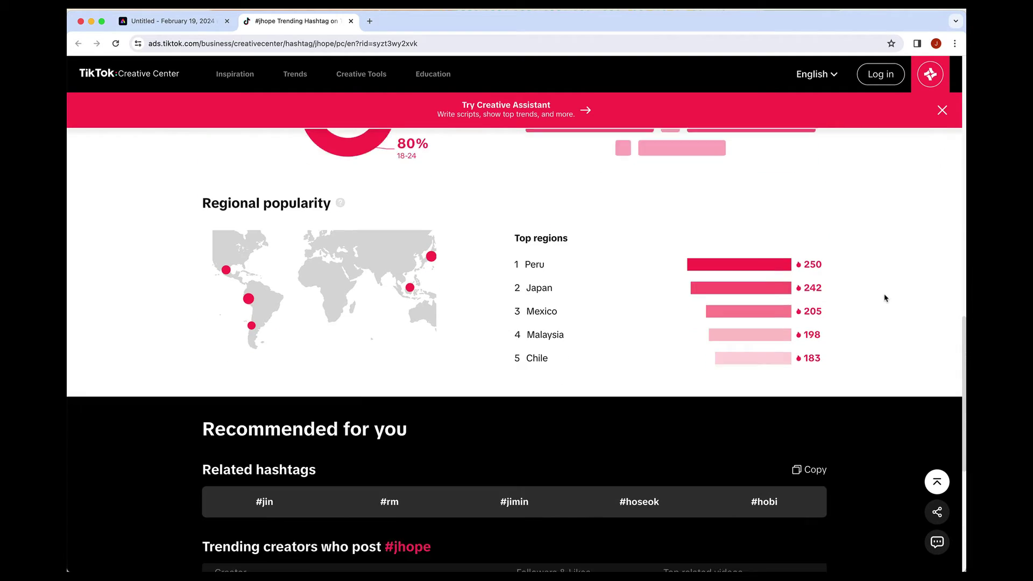
Close the #jhope tab, request trend-based ideas, and play the FableticsMen example ad.
click(351, 21)
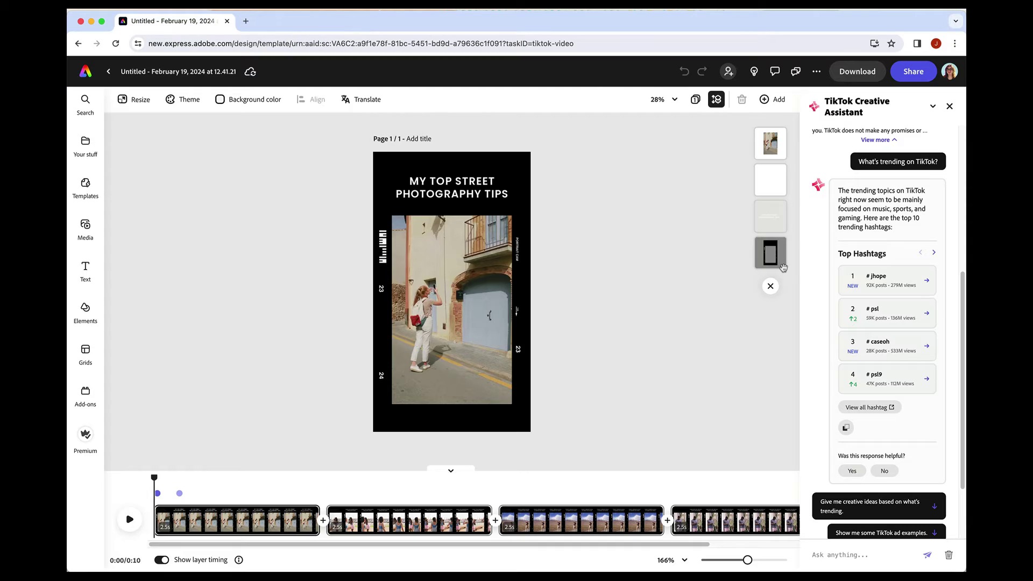
scroll(900, 353, down, 2)
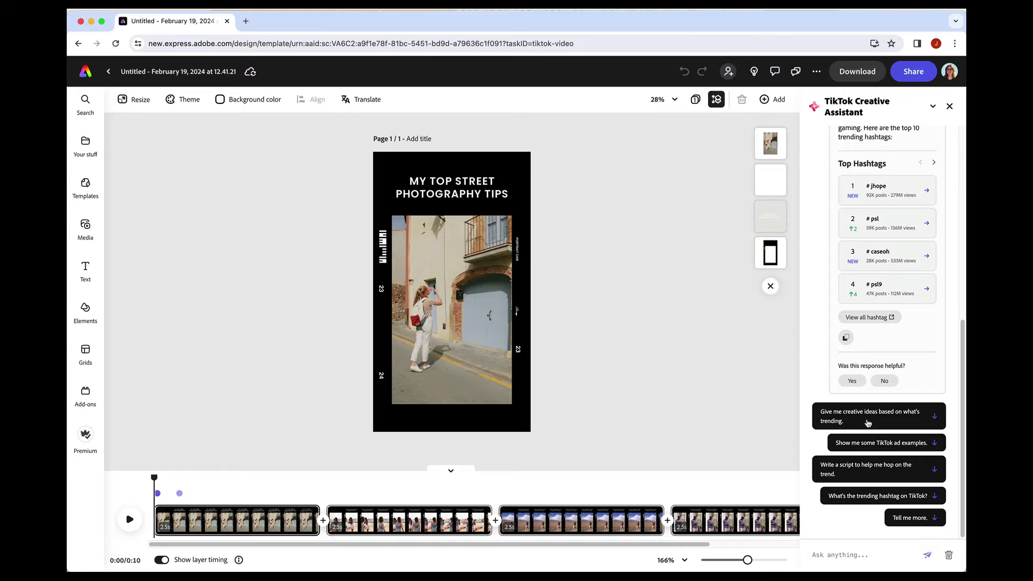
click(867, 423)
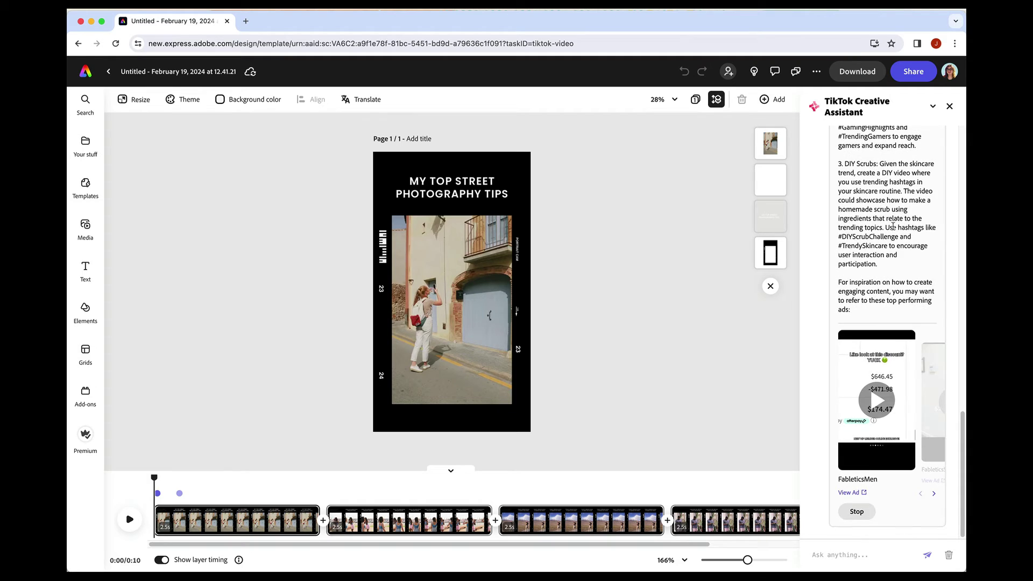
scroll(893, 227, up, 4)
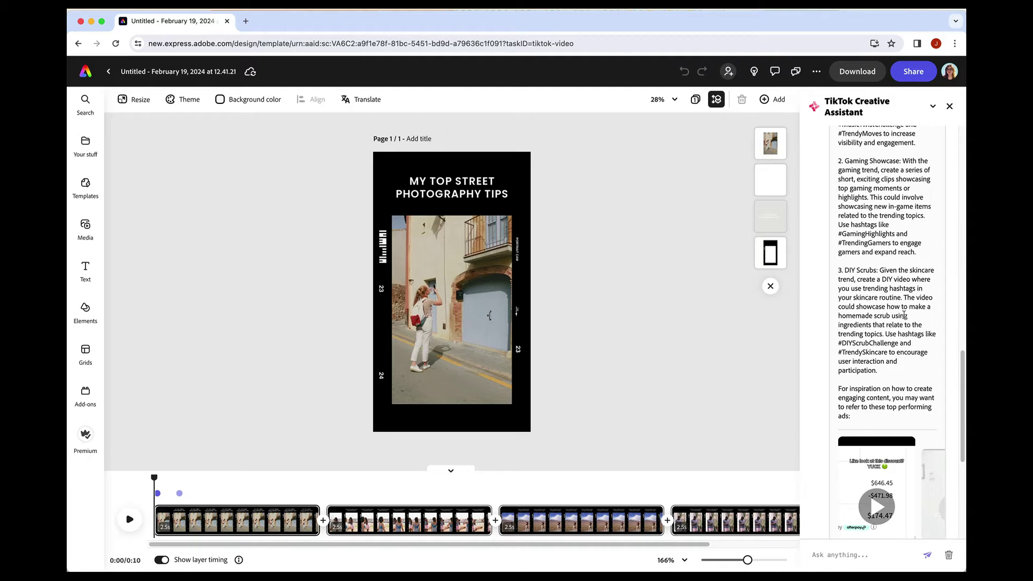
scroll(904, 315, up, 4)
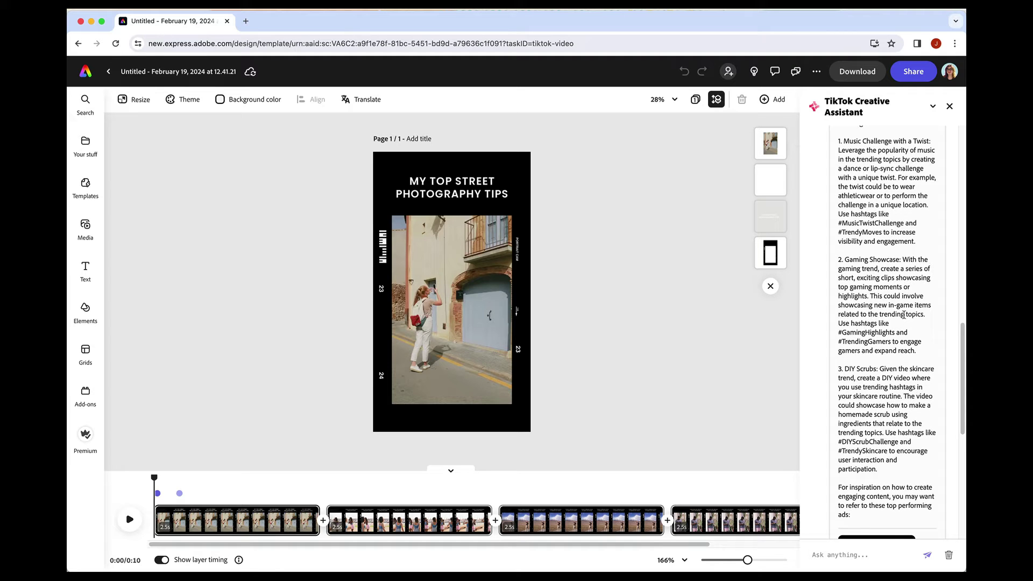
scroll(904, 315, down, 8)
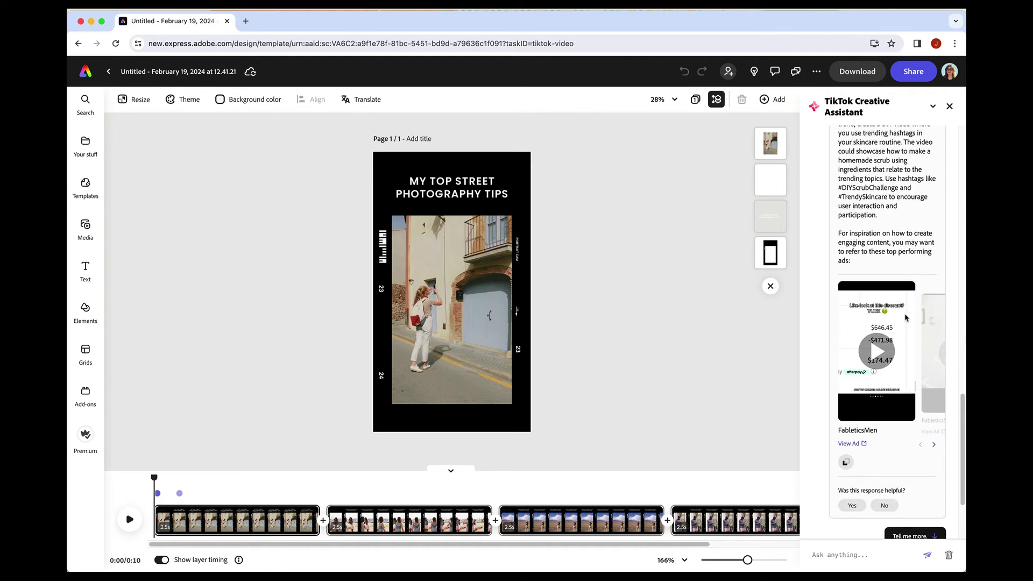
click(895, 376)
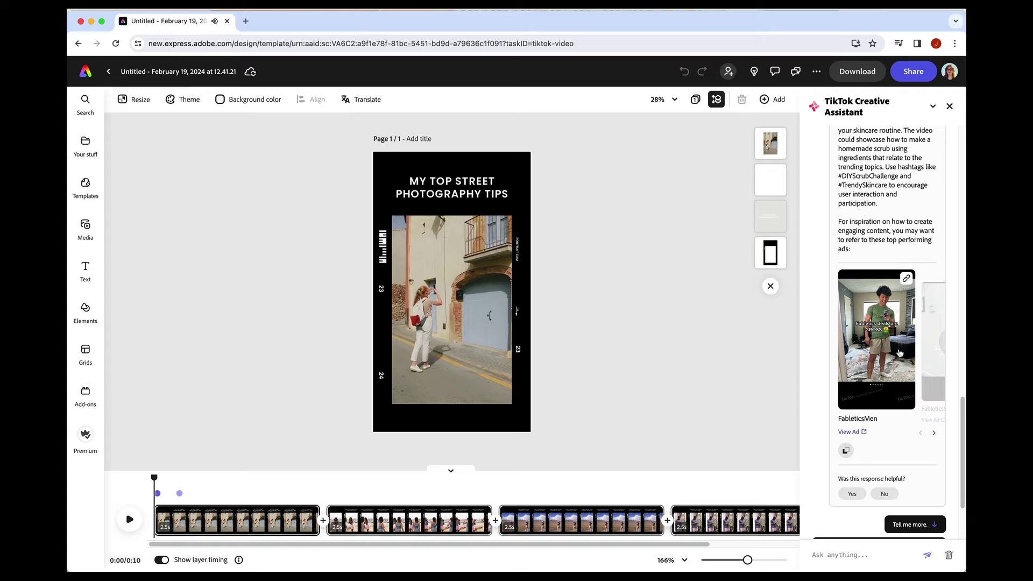
Page through the example ads, playing FableticsScrubs, until the VKTRY ad is showing.
click(933, 433)
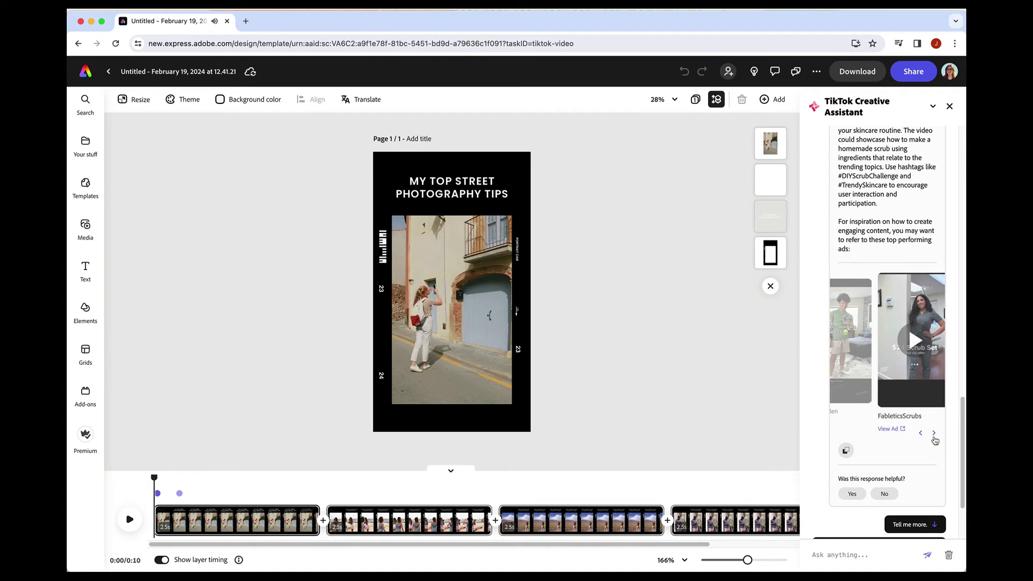
click(887, 355)
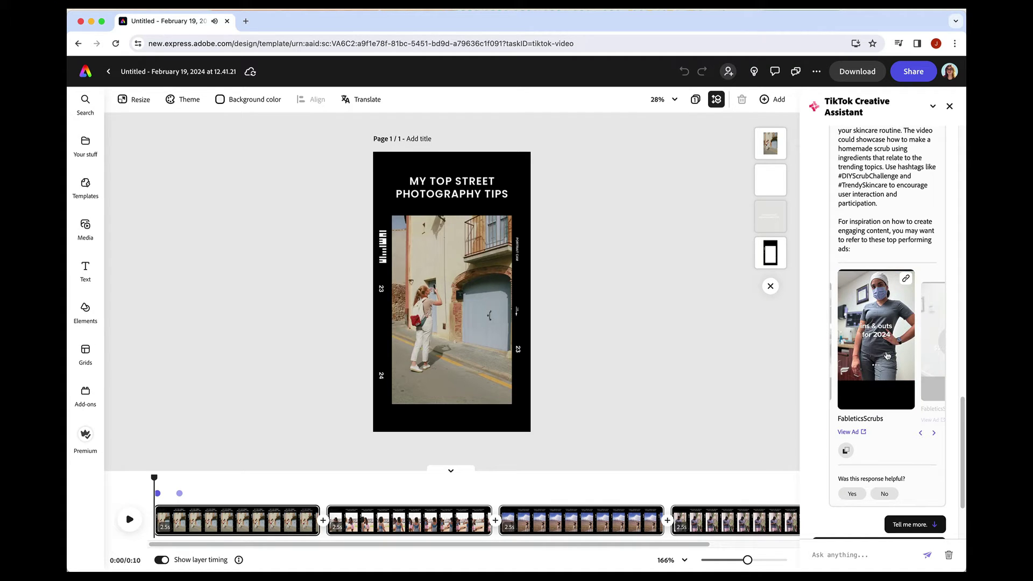
click(936, 434)
click(867, 325)
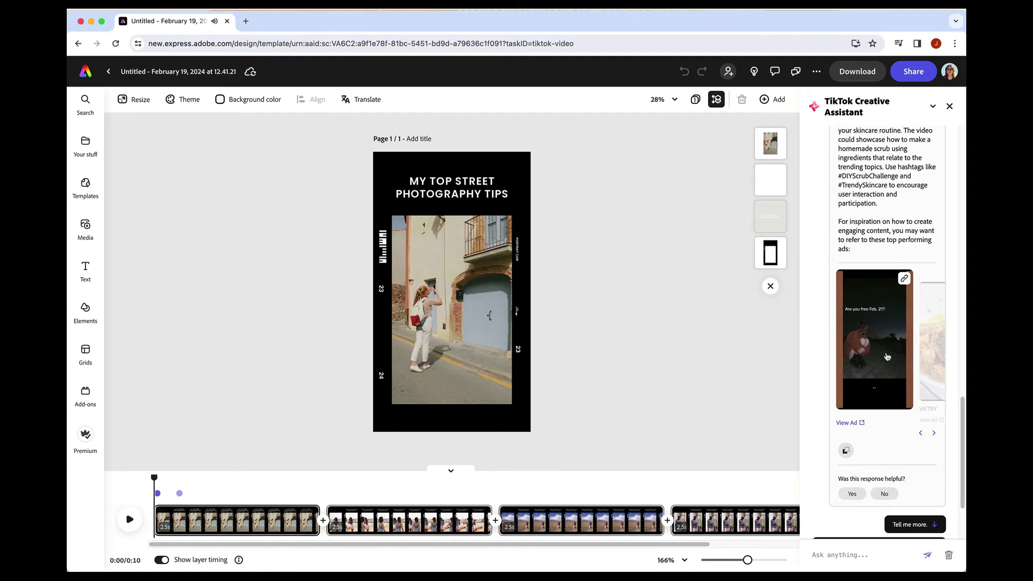
click(933, 434)
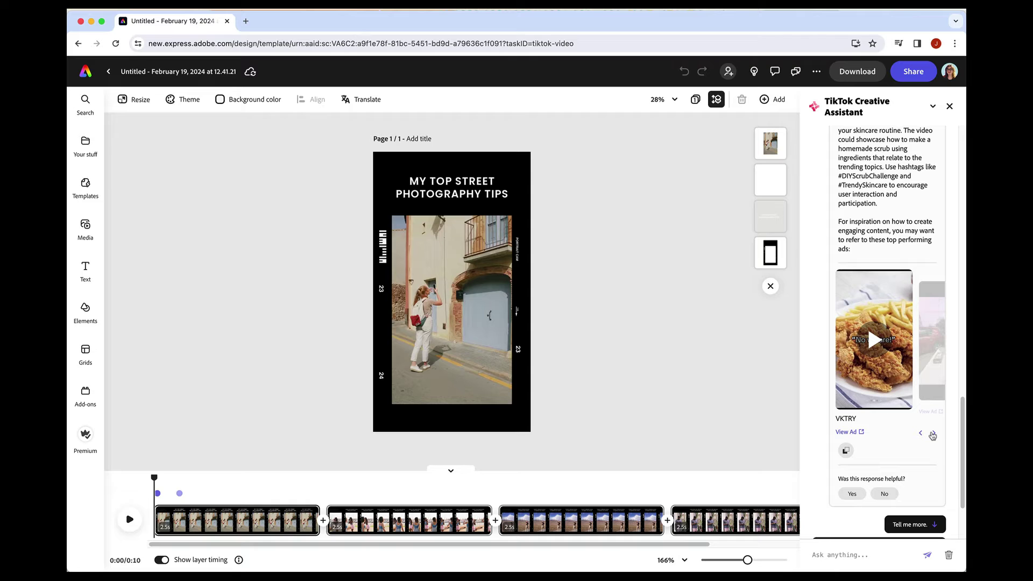
scroll(926, 441, down, 3)
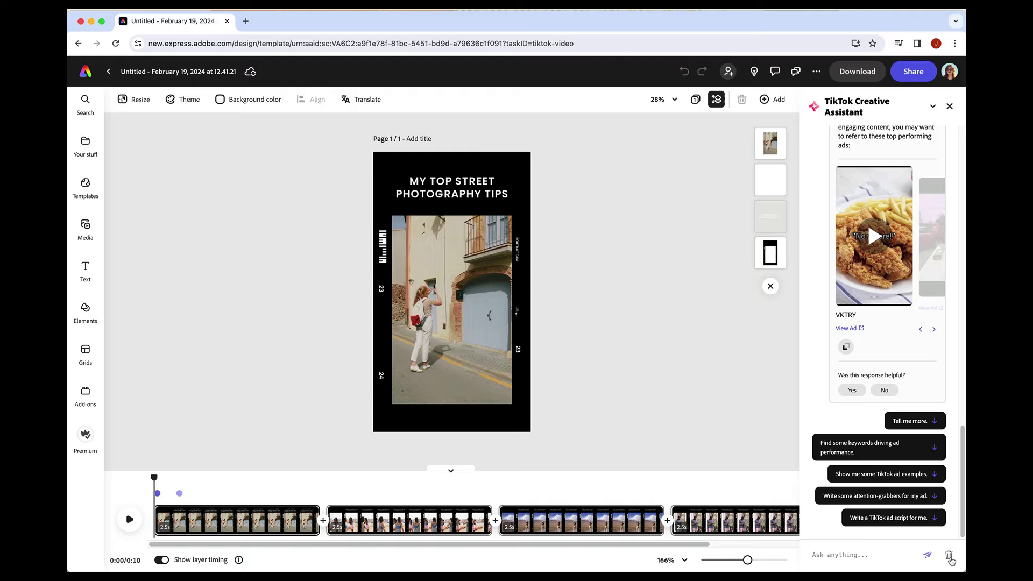
Clear the chat history and request a TikTok ad script for my brand.
click(949, 557)
click(915, 544)
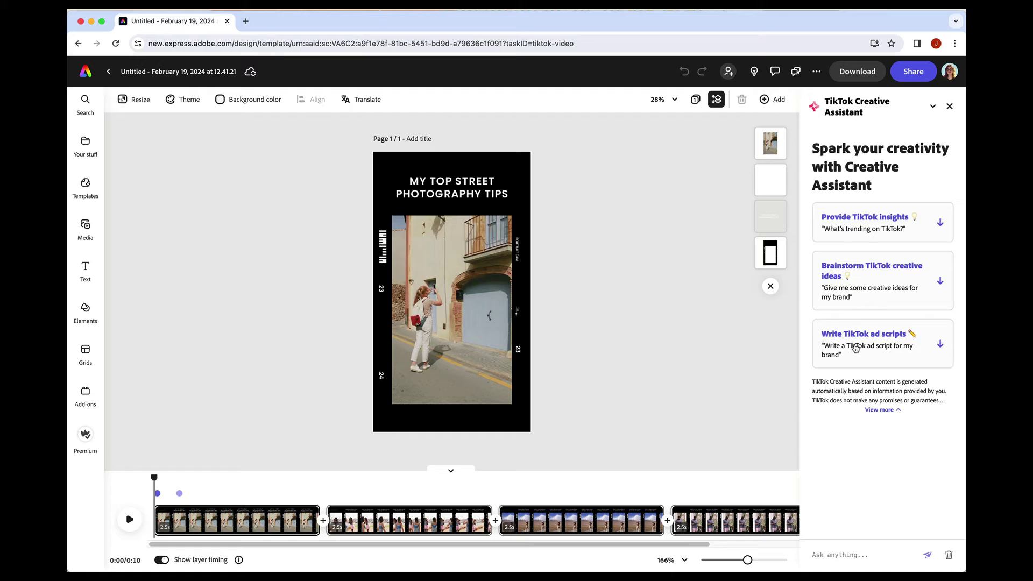
click(882, 344)
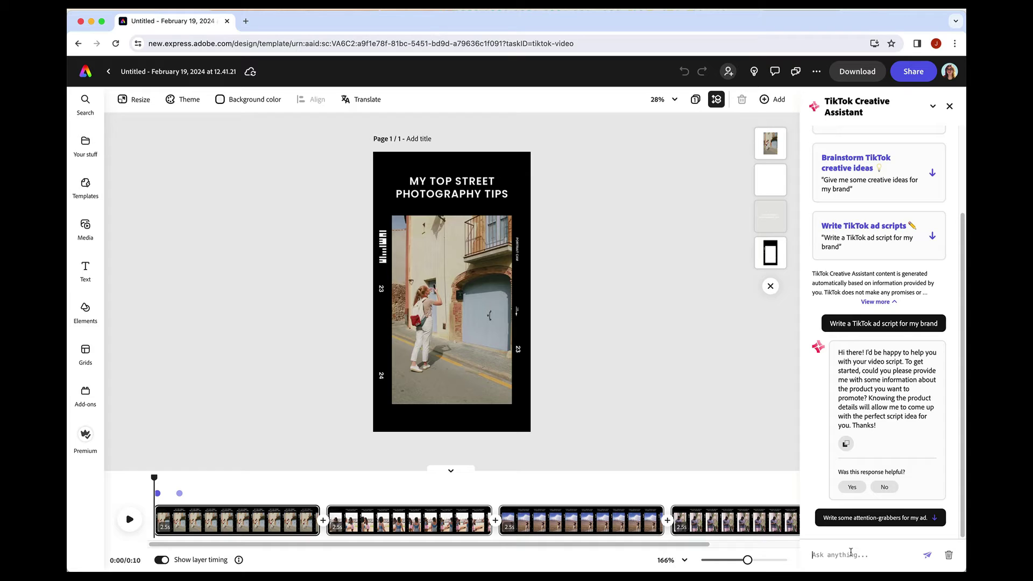
Ask the assistant to 'write a tiktok script for street photography tips'.
click(850, 552)
text(write a tik)
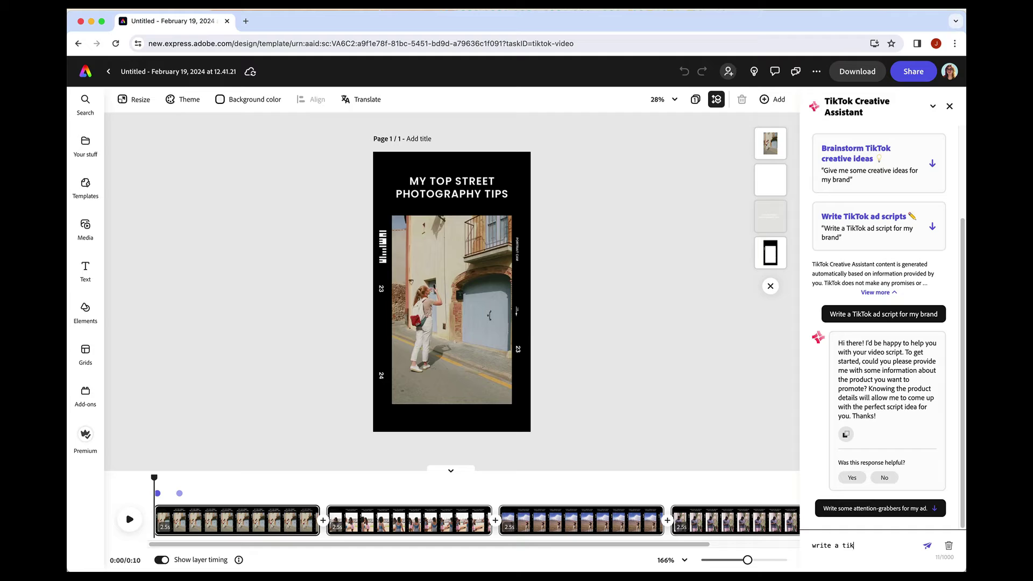
text(tok script for street photograph)
text(y tips)
key(Return)
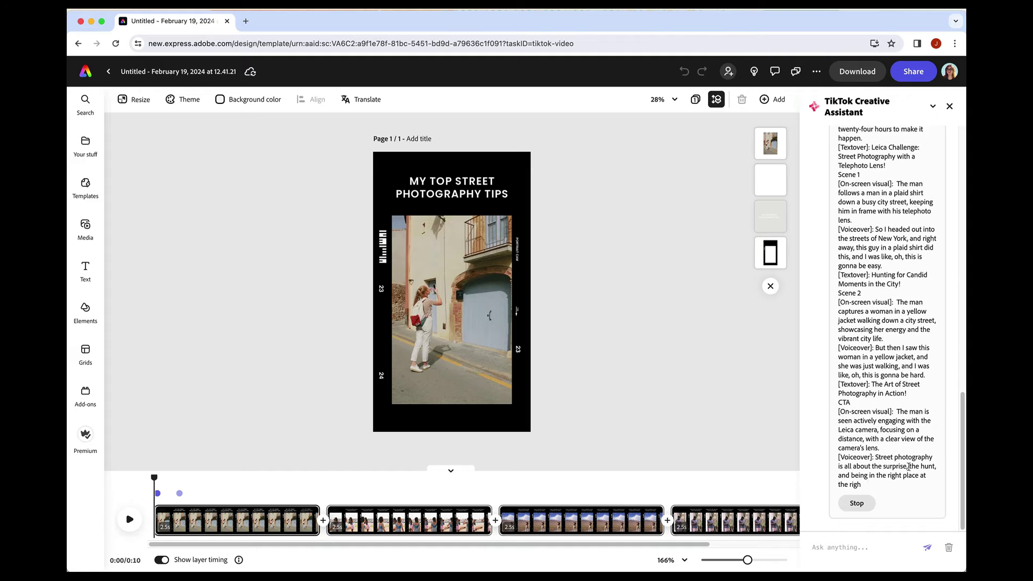
Read through the script down to its Leica-community CTA and follow-up suggestions.
scroll(919, 410, up, 15)
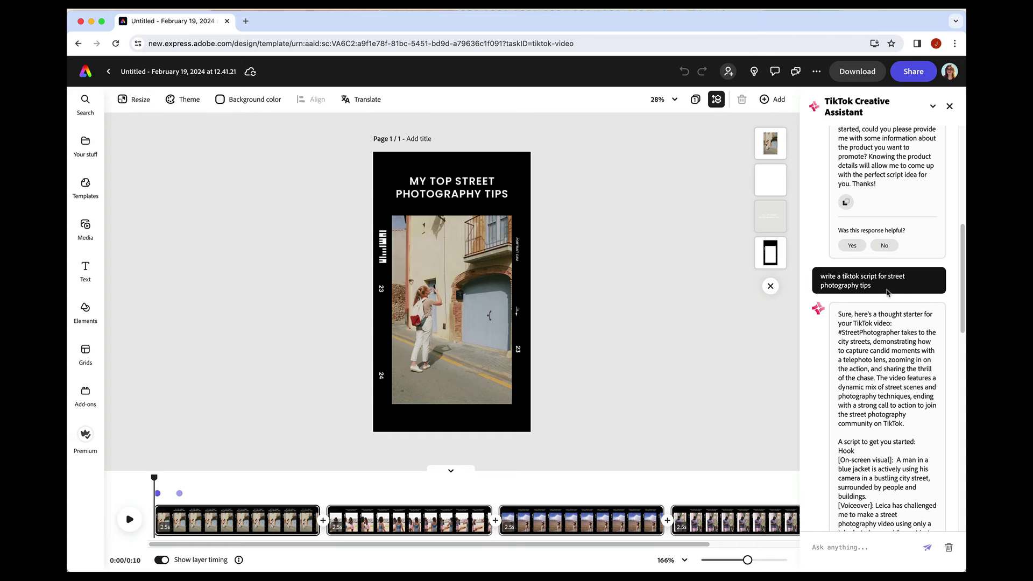
scroll(911, 337, down, 3)
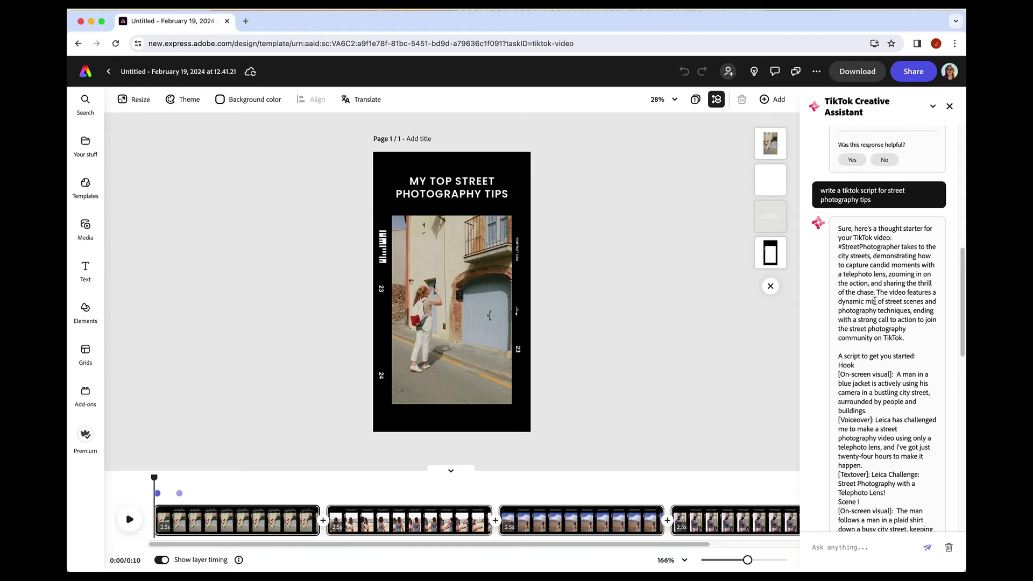
scroll(901, 311, down, 2)
scroll(890, 301, down, 4)
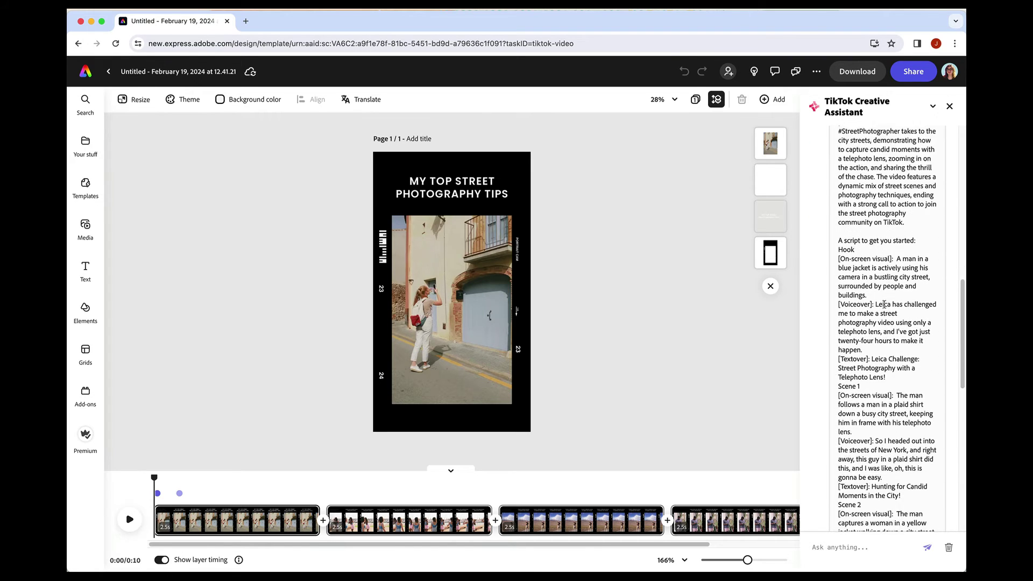
scroll(872, 285, down, 6)
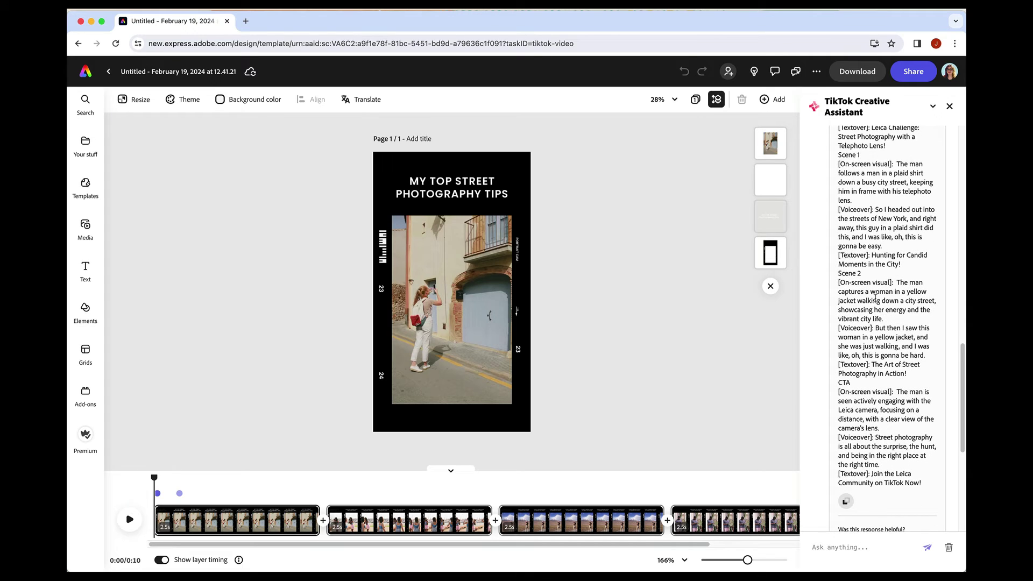
scroll(875, 297, down, 7)
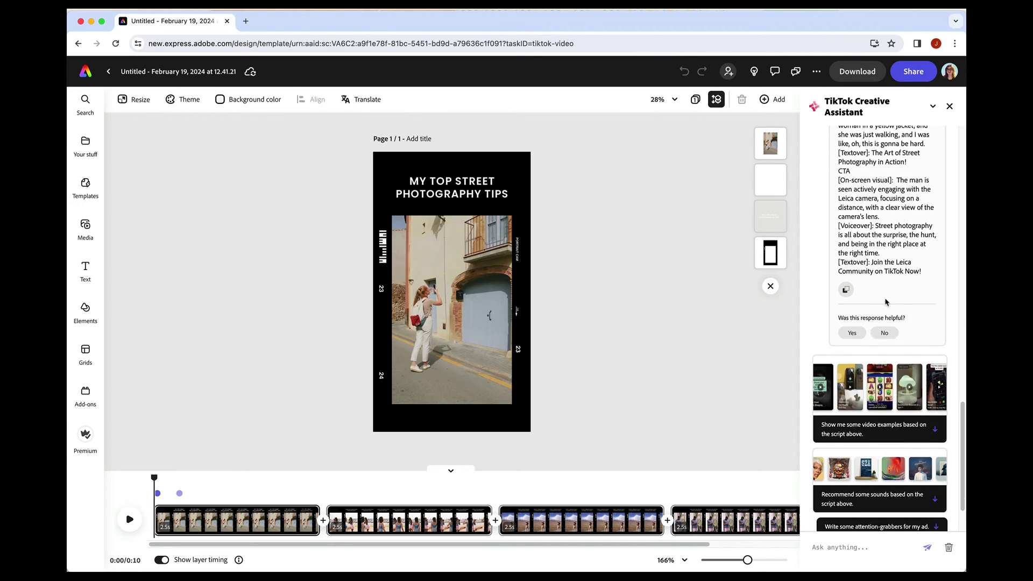
scroll(886, 302, down, 3)
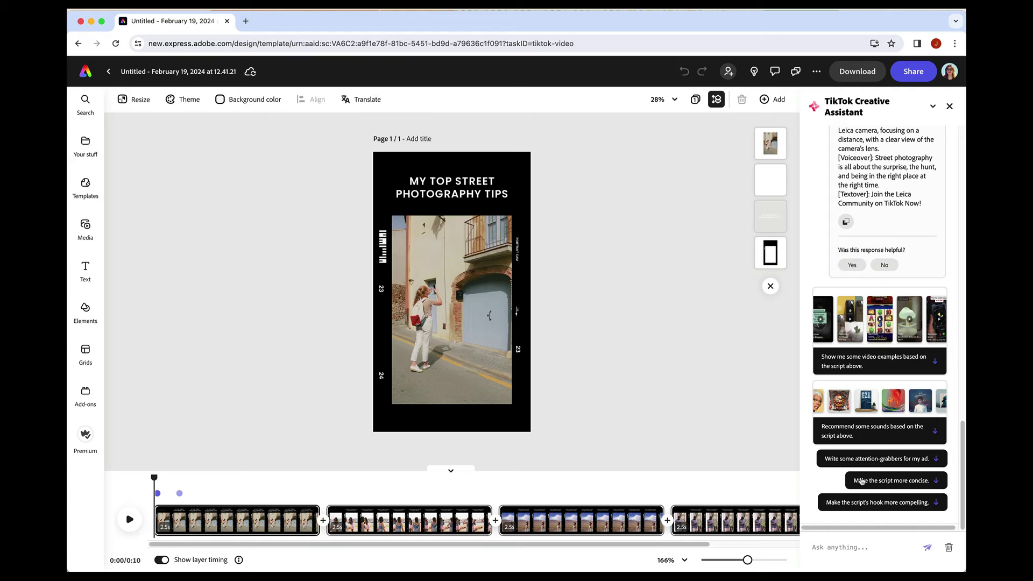
Choose the 'Make the script more concise.' suggestion.
click(878, 482)
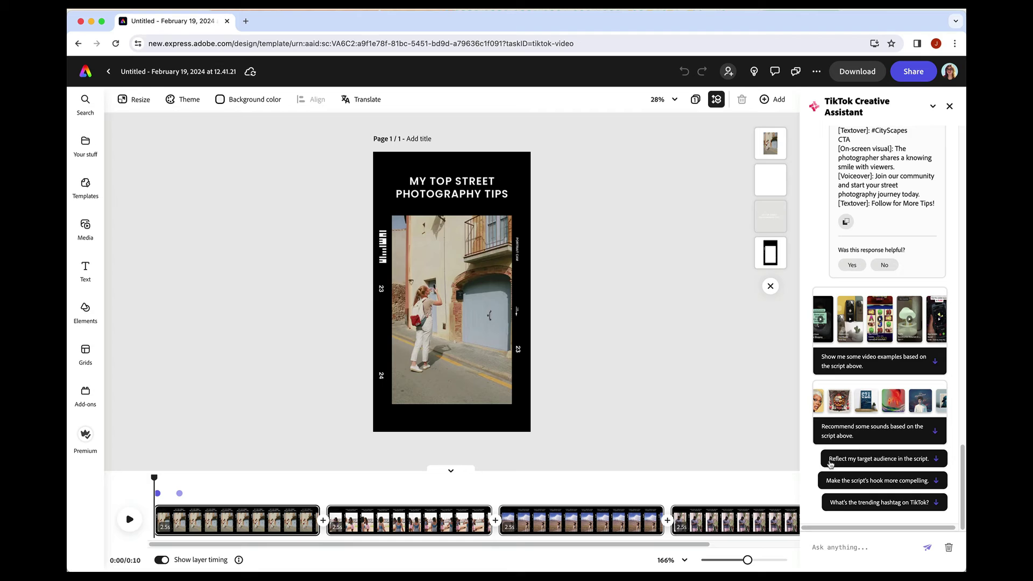
Ask the TikTok assistant to recommend sounds, such as CRAZY FELLOWS and Sad boy, for the script.
click(856, 434)
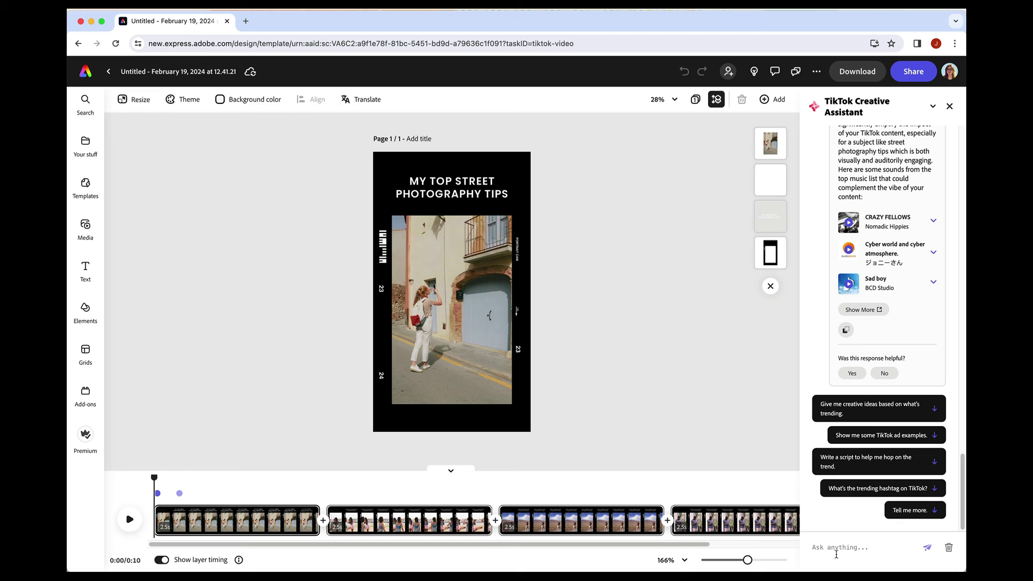
Request an attention-grabbing caption for the street photography tips video from the assistant.
text(write )
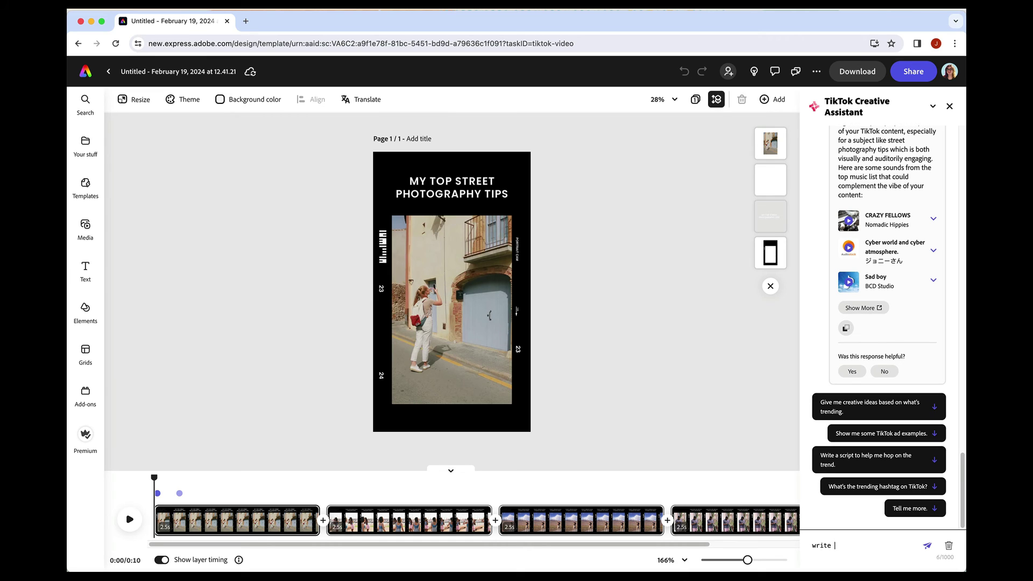
text(an attention-grabbing caption for my street)
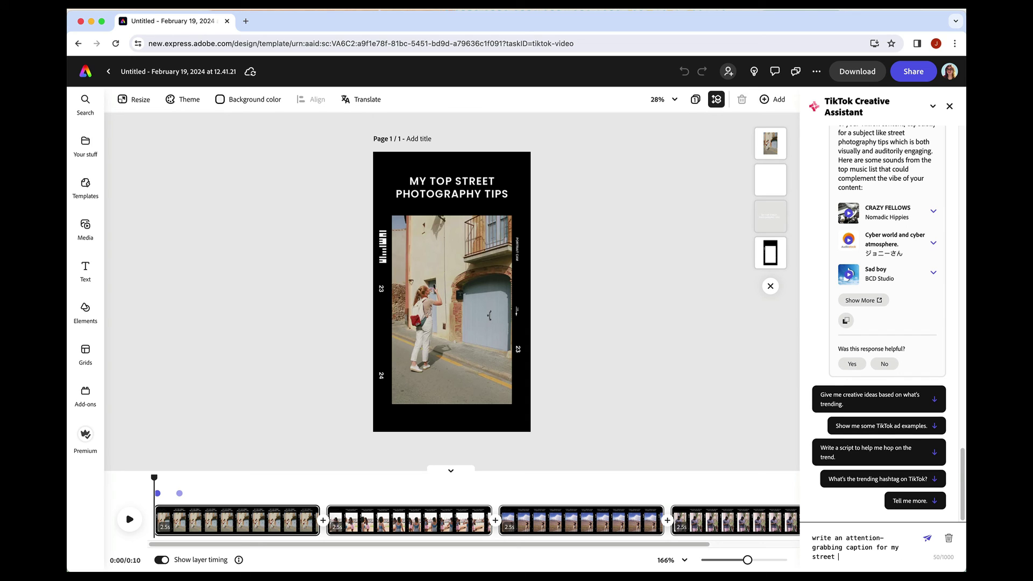
text(pphotography tips vid)
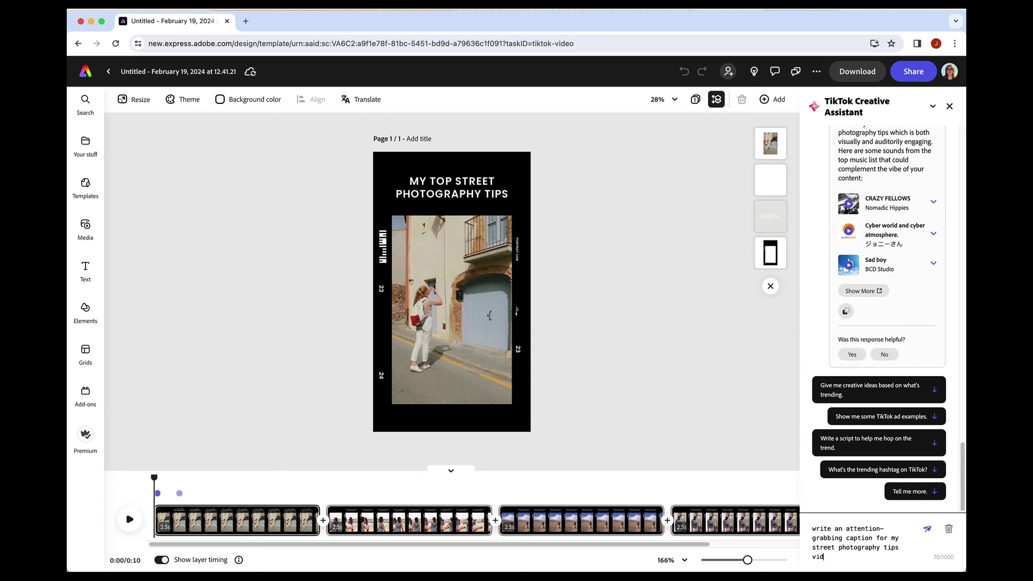
text(eo)
key(Return)
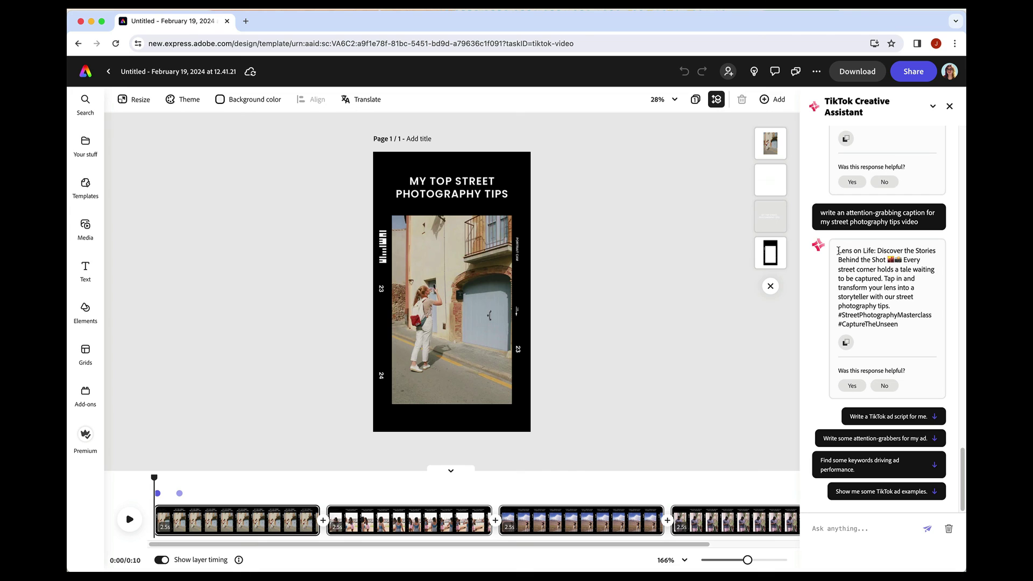
drag(838, 251, 934, 328)
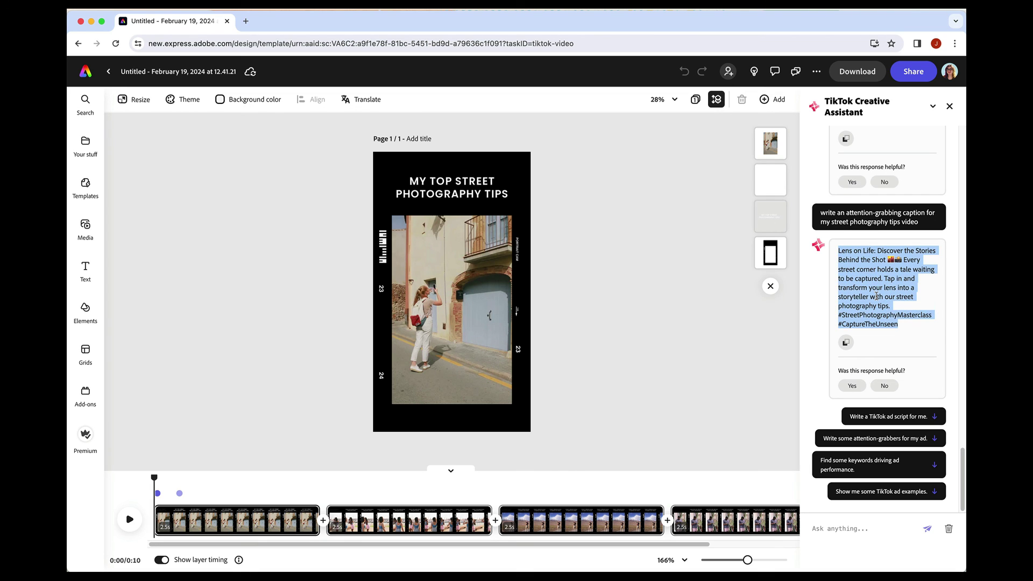
click(819, 307)
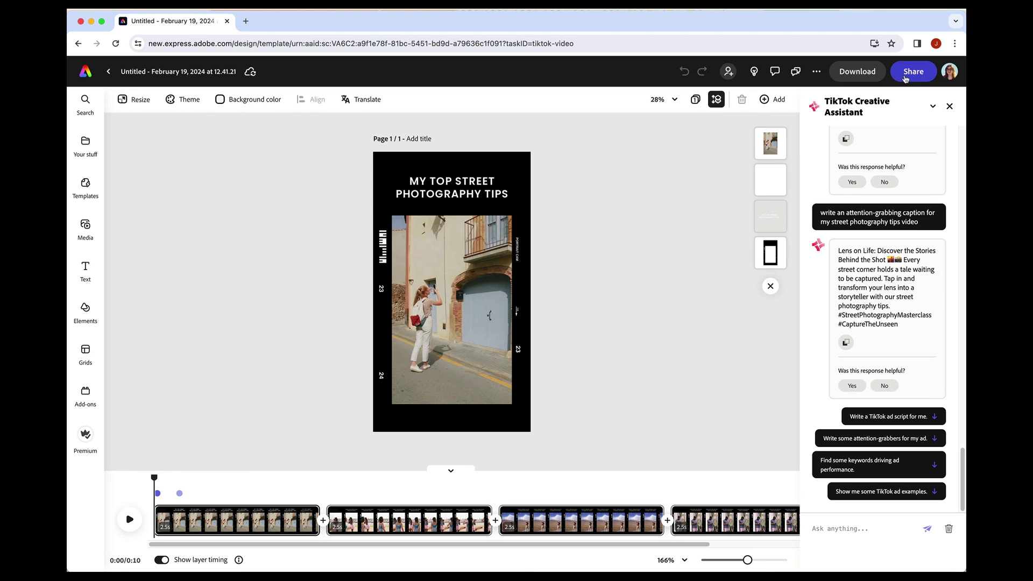